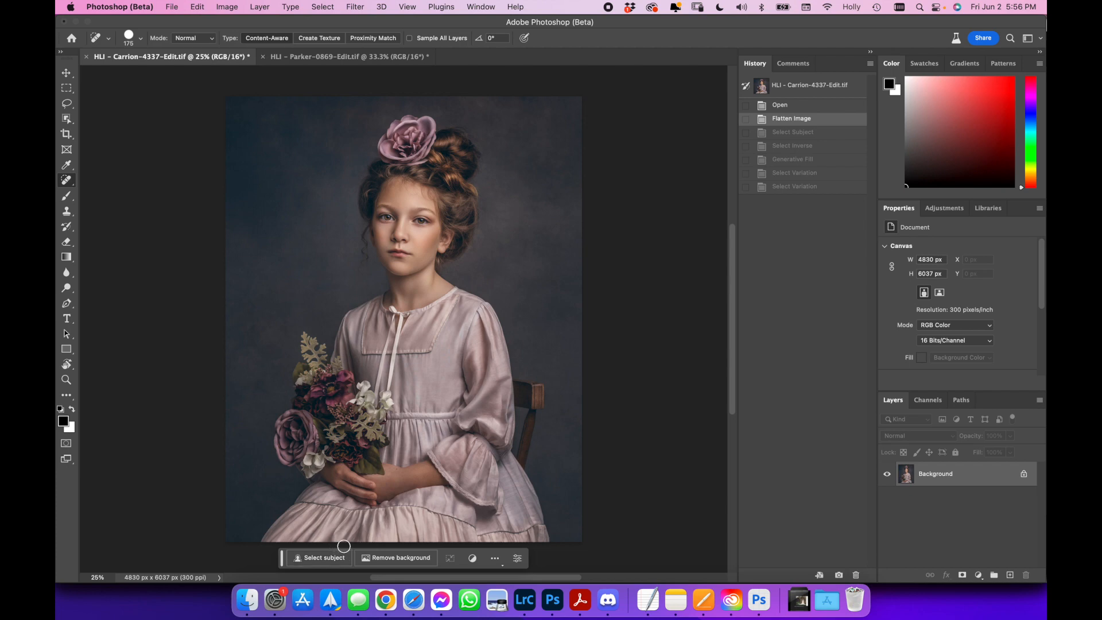
Select the seated girl as the subject and invert the selection to cover the backdrop instead
click(324, 563)
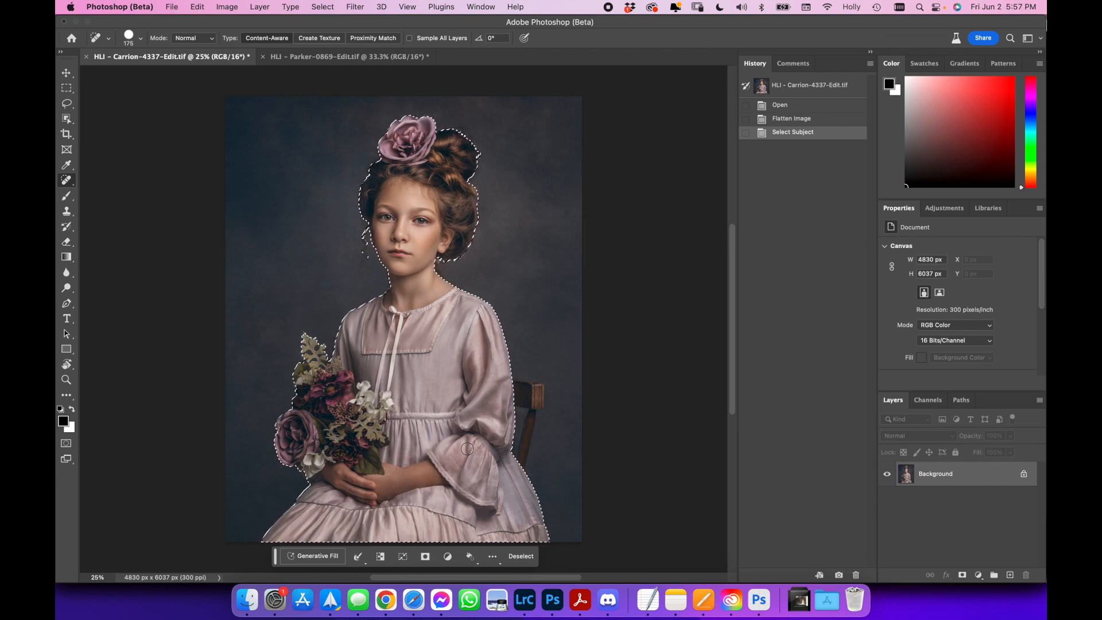
click(382, 558)
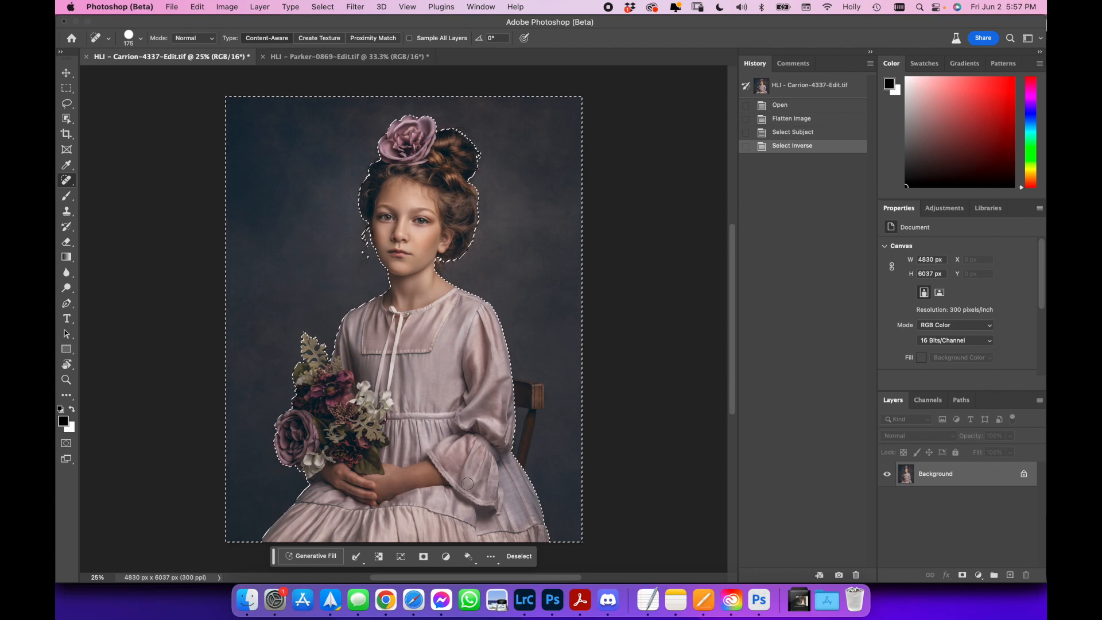
Fill the selected backdrop with Generative Fill using the prompt "flower garden" and browse the resulting variations
click(320, 558)
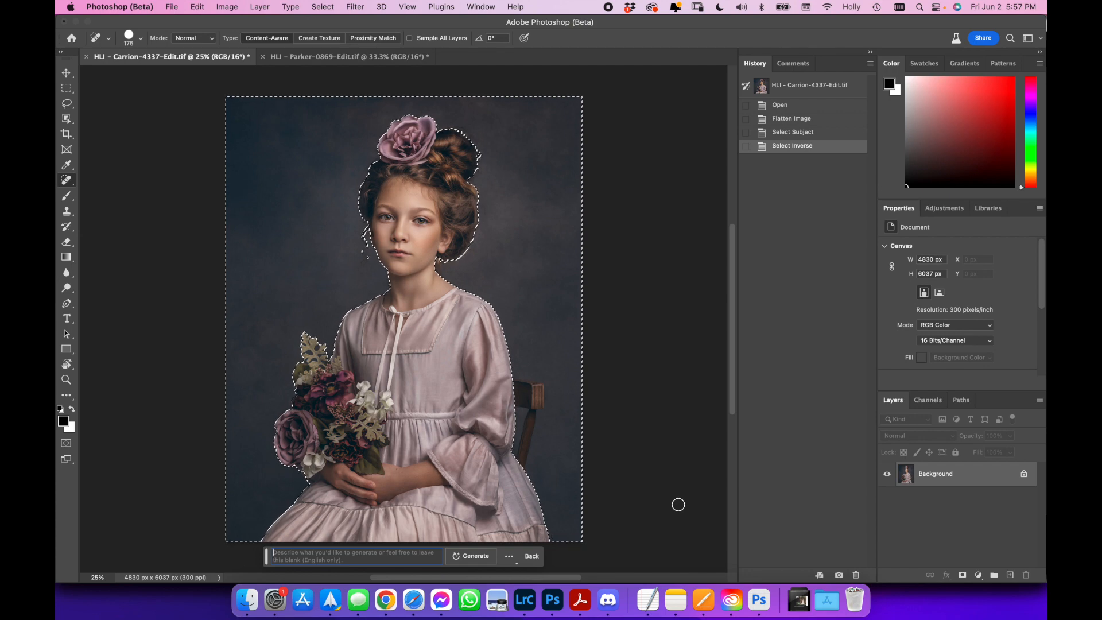
text(flower)
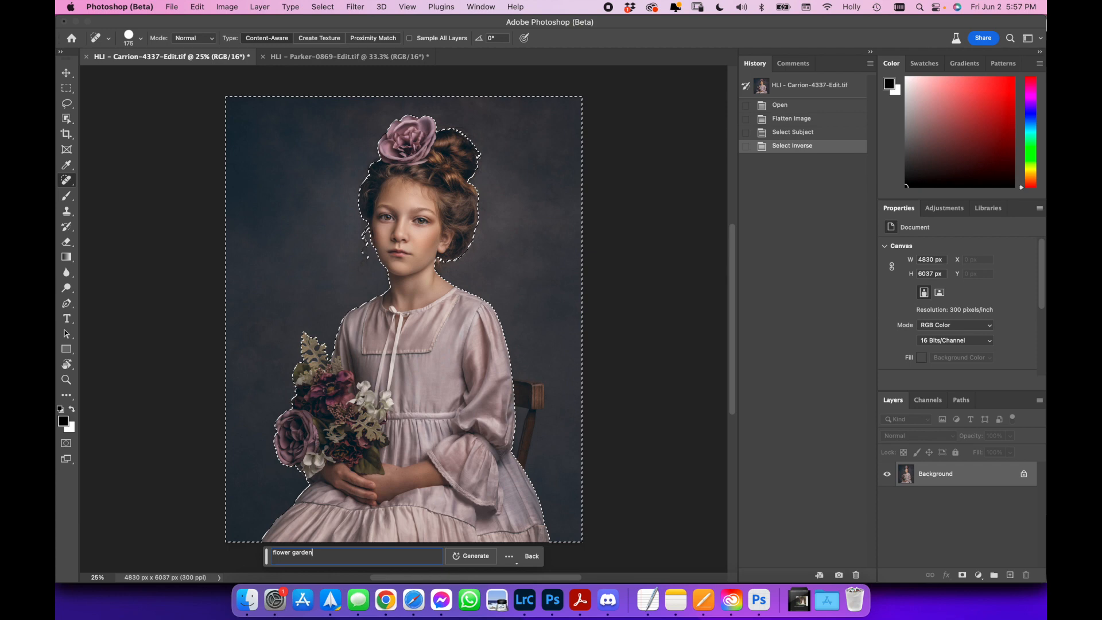
text(garden)
key(Return)
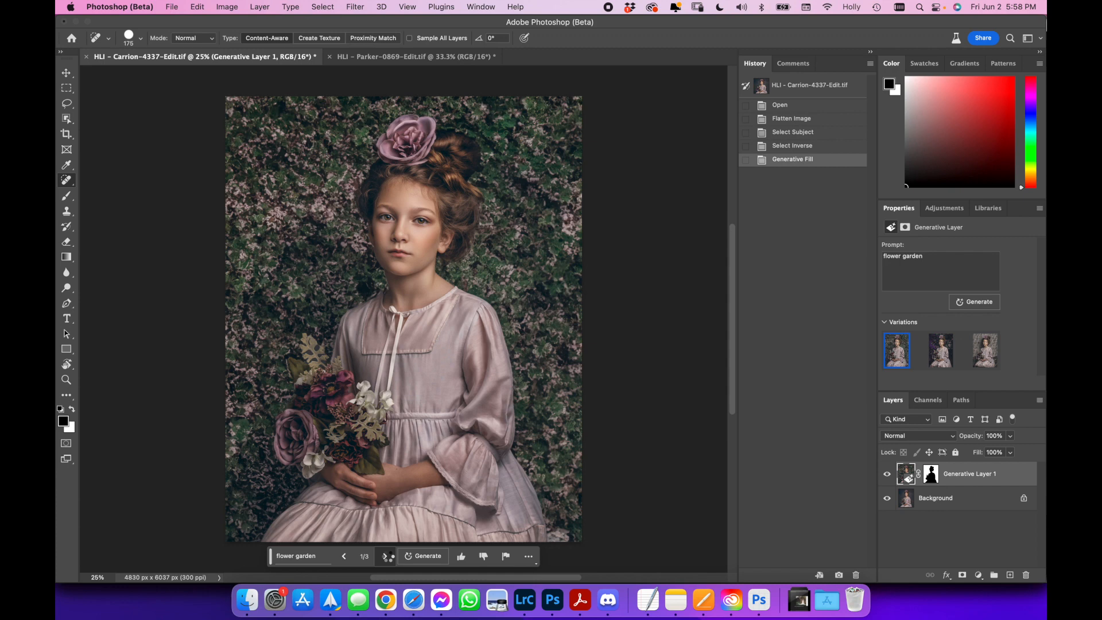
click(386, 557)
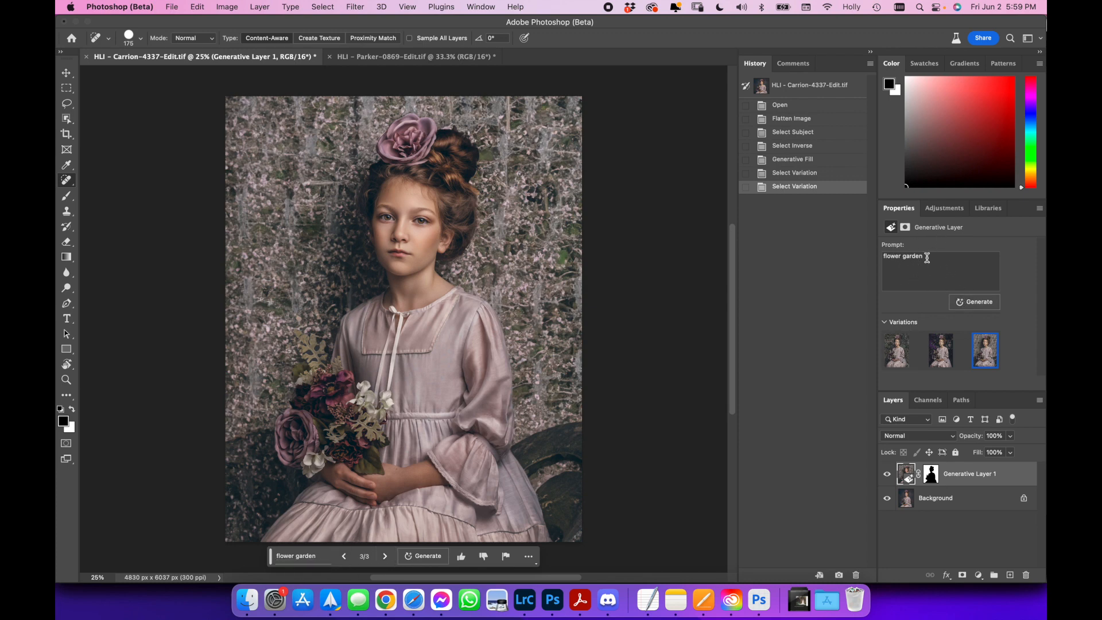
Generate another set of "flower garden" variations and preview the second and third ones
click(982, 304)
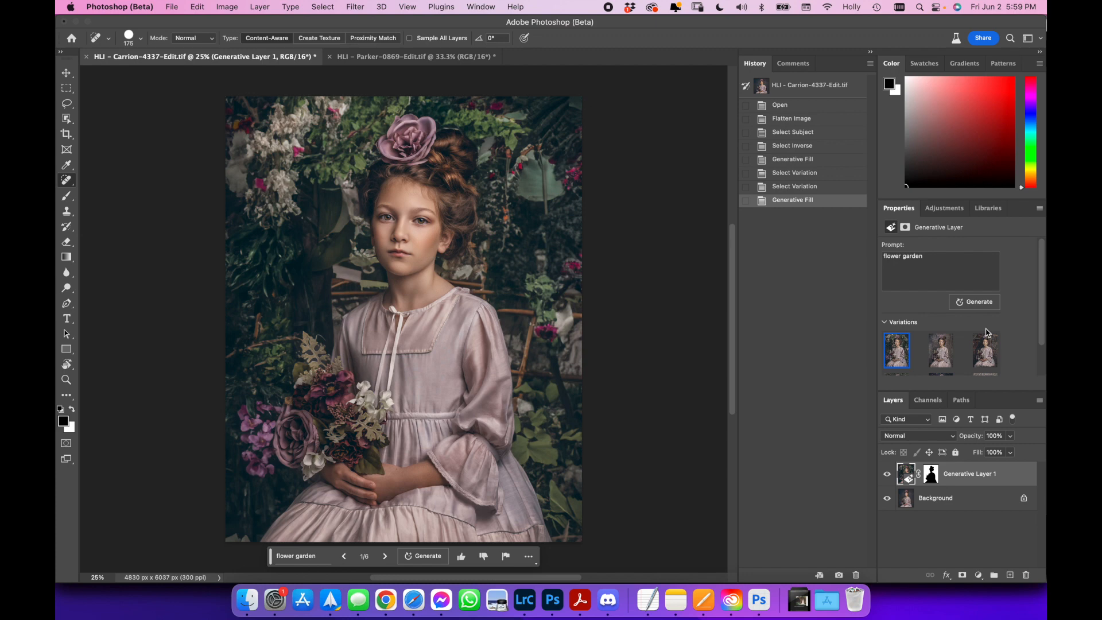
click(945, 354)
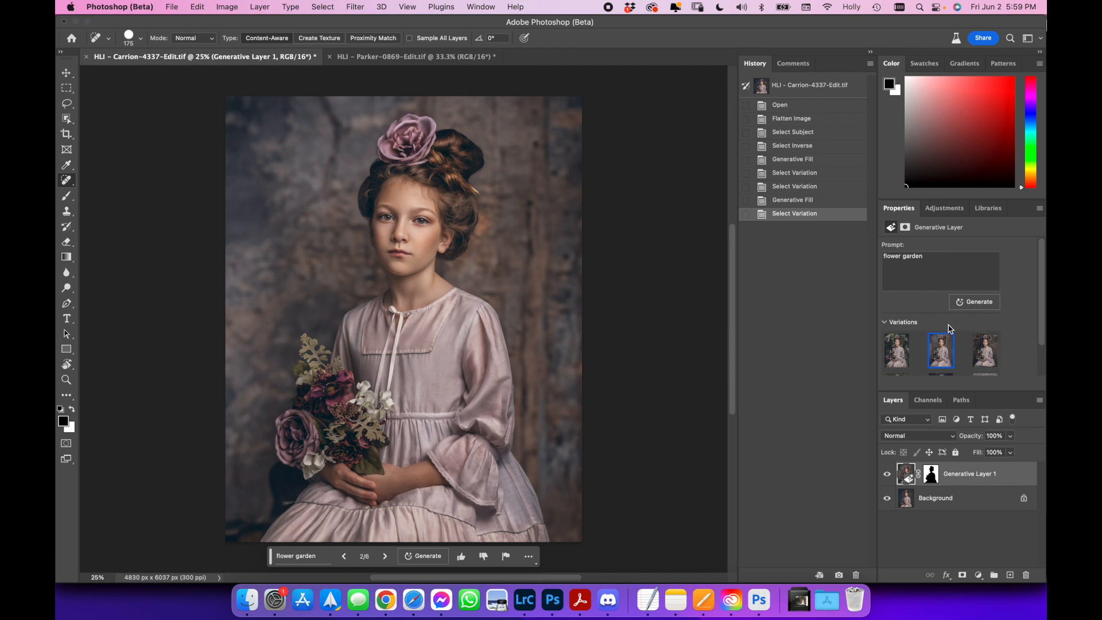
mouse_move(984, 353)
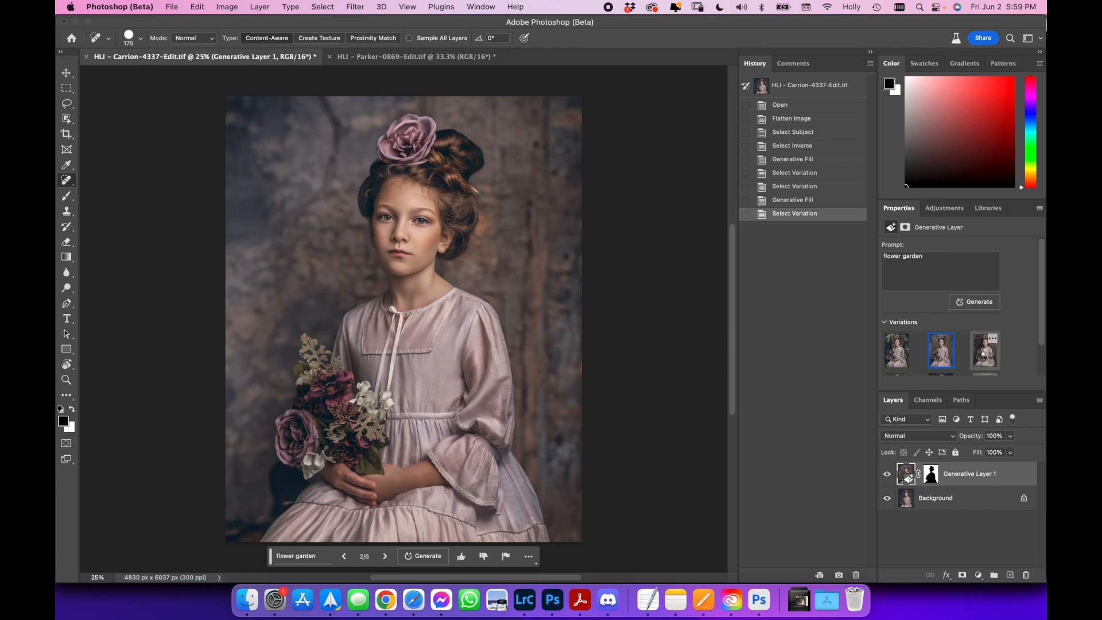
click(985, 353)
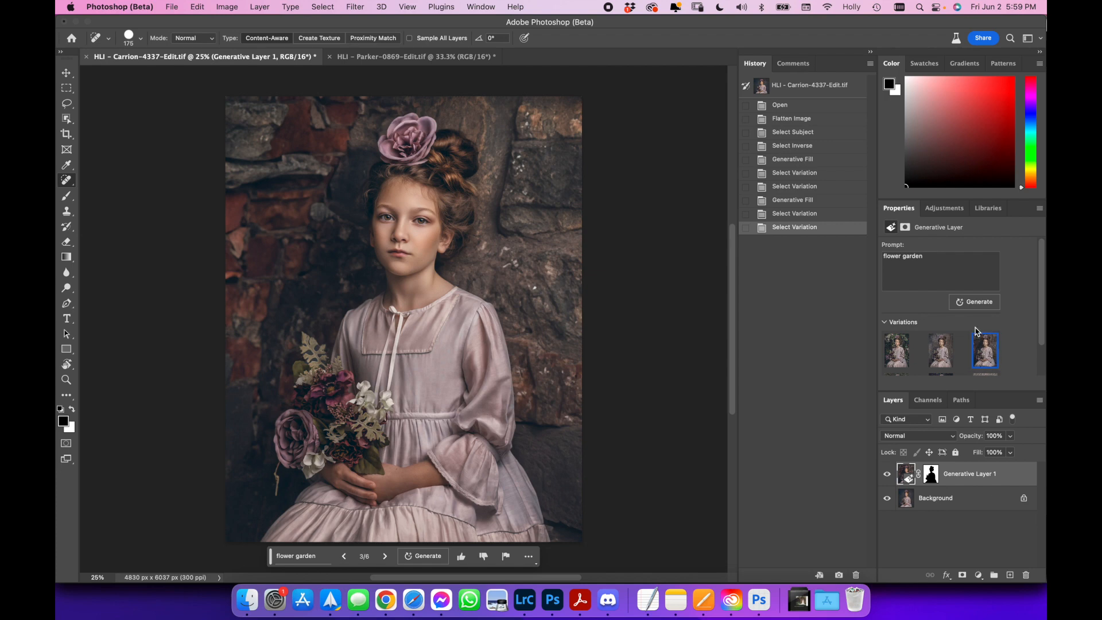
Generate the backdrop from the prompt "rose garden" instead and preview the second and third variations
drag(941, 258, 863, 257)
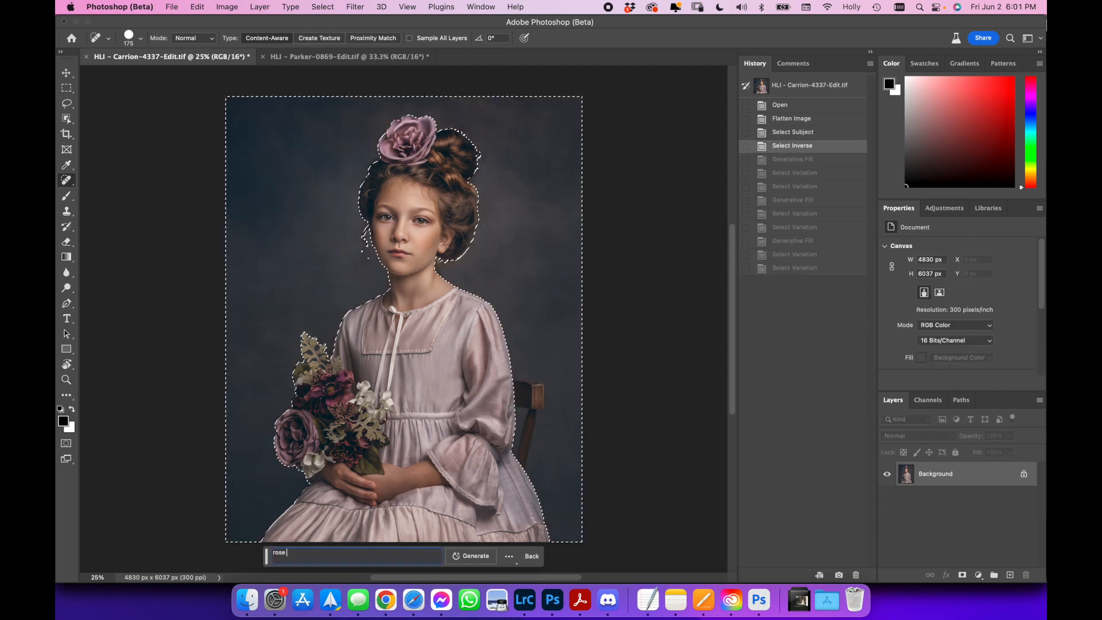
text(garden)
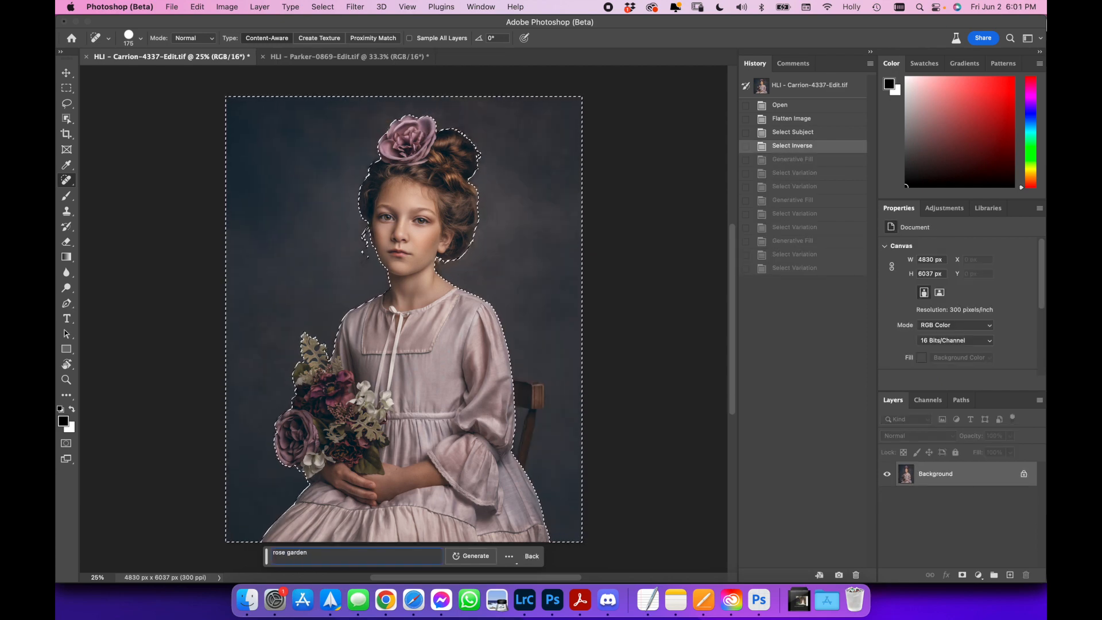
key(Return)
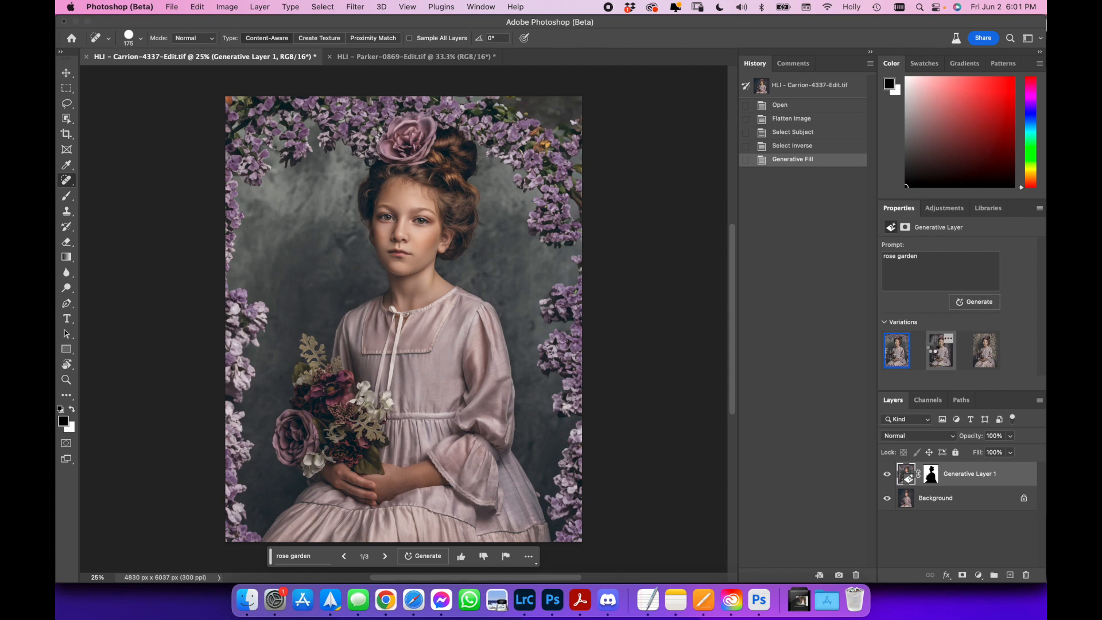
click(932, 351)
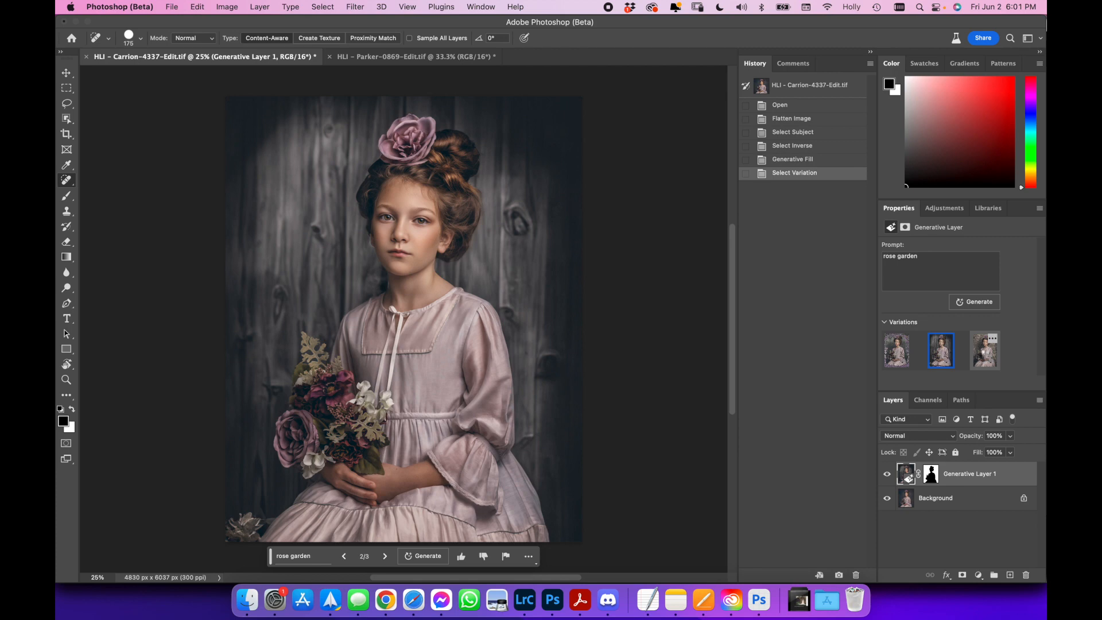
click(979, 361)
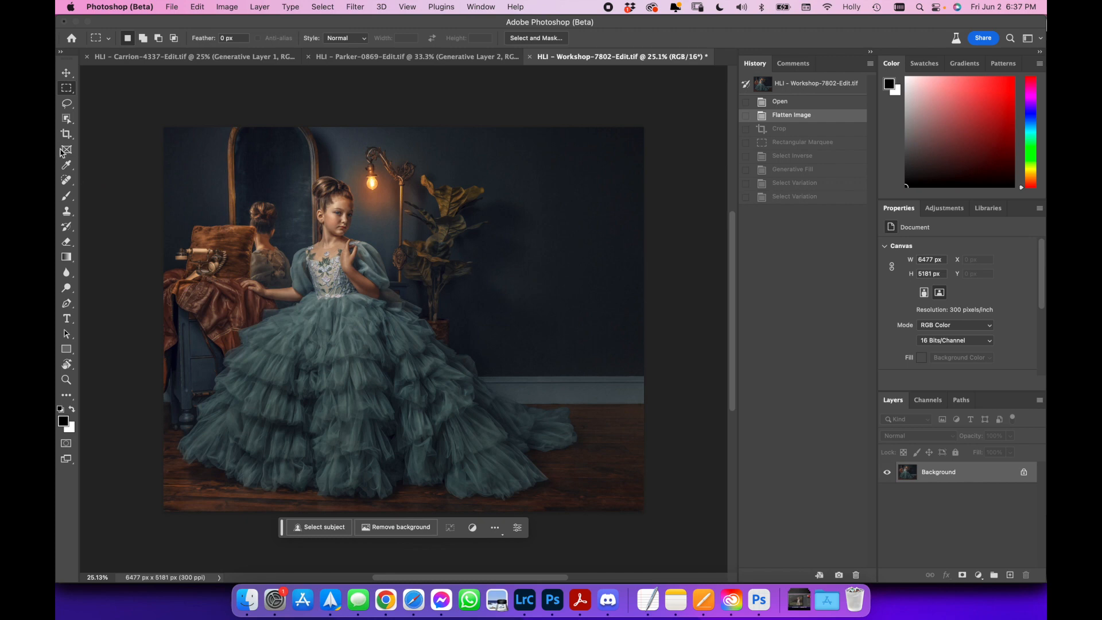
Extend the canvas of the teal gown portrait above, below and to the left with a content-aware crop, to about 8161 x 5805 px
click(66, 135)
drag(402, 126, 338, 122)
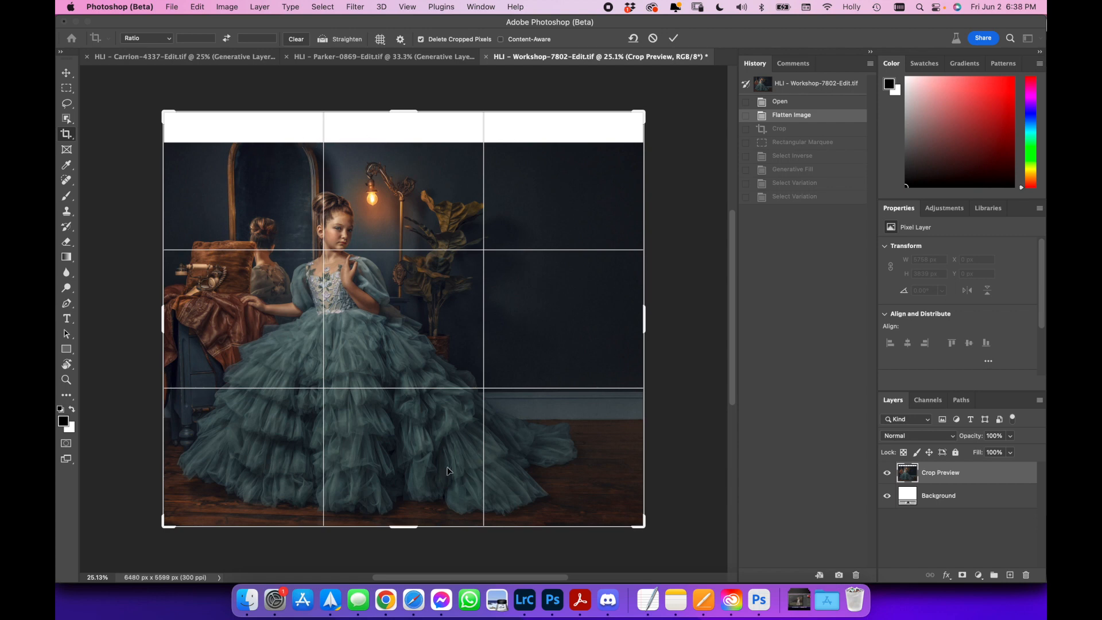
mouse_move(407, 530)
mouse_down()
mouse_move(401, 515)
mouse_move(405, 525)
mouse_up()
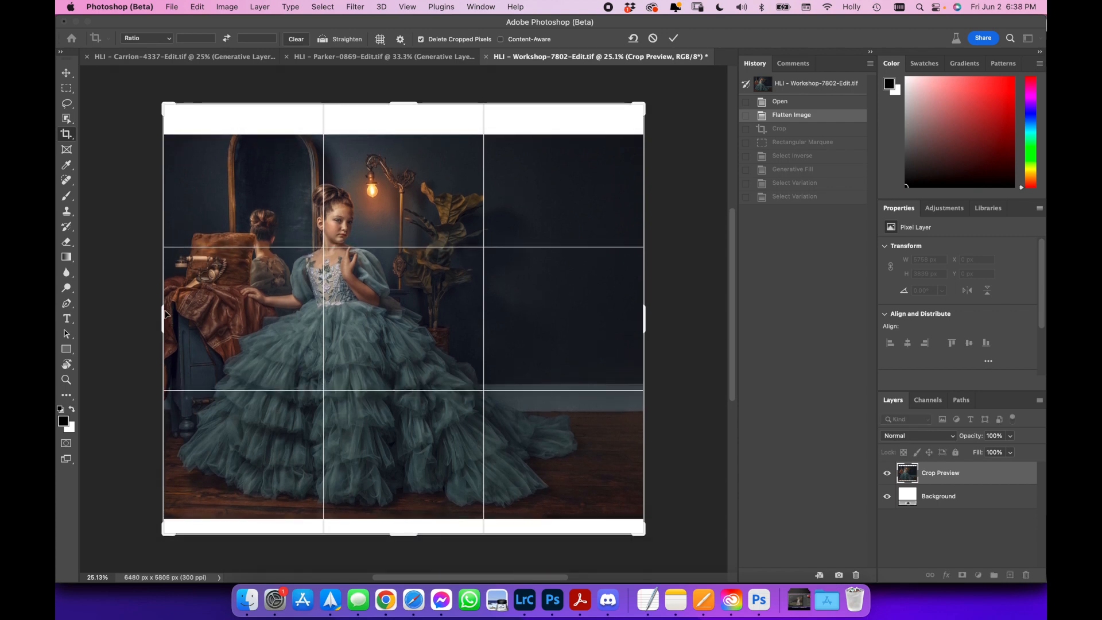
drag(166, 314, 100, 325)
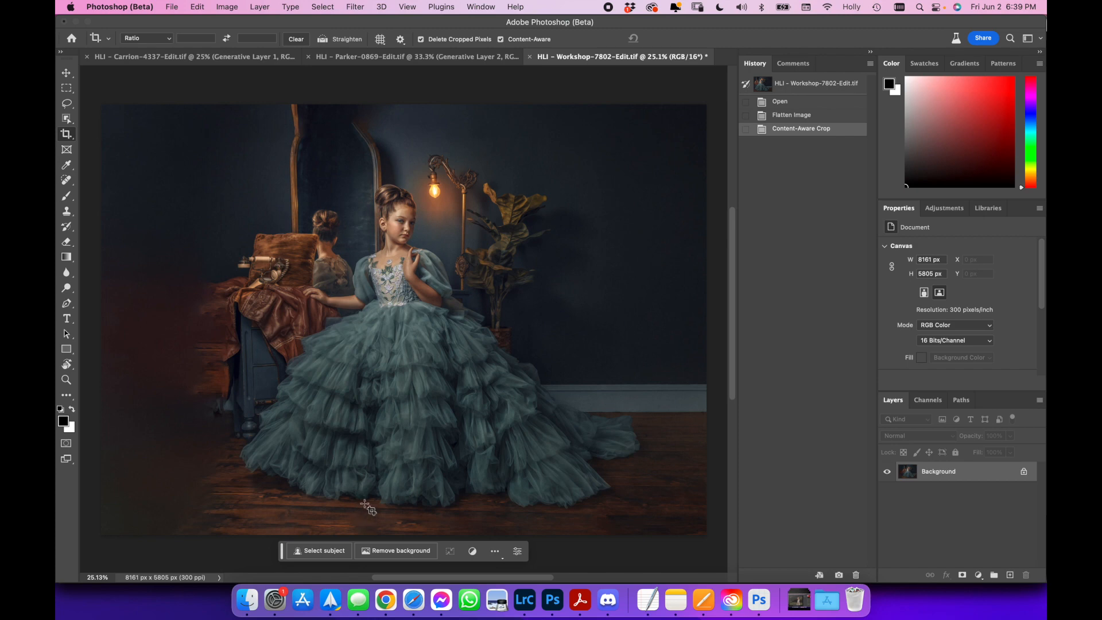
Lasso the smeared extension on the left side and above the mirror, and regenerate it with Generative Fill without a prompt
click(70, 105)
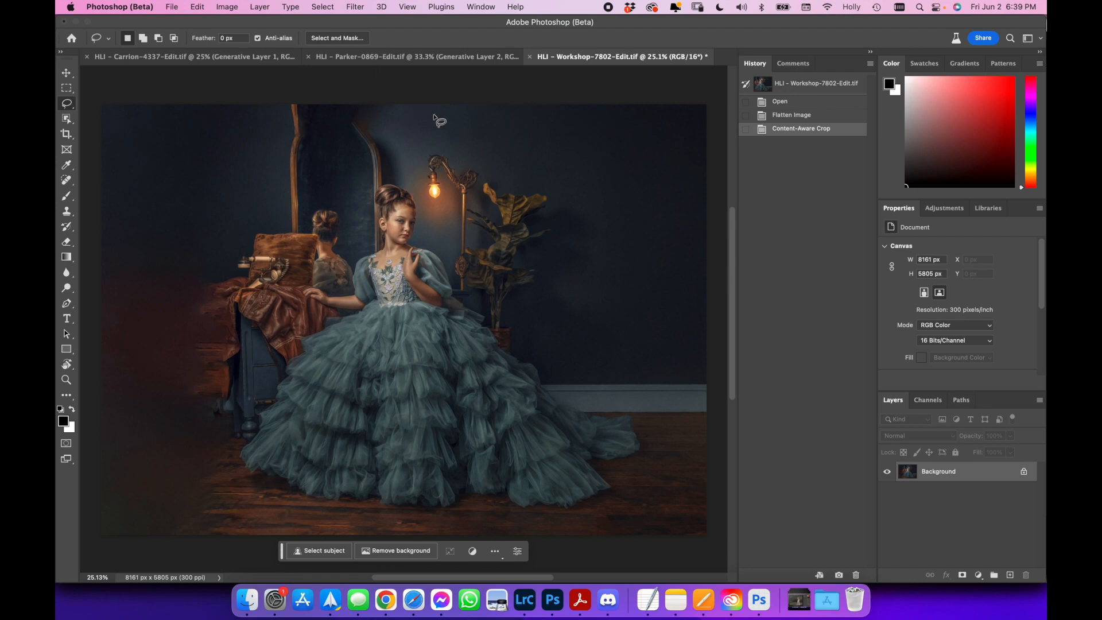
mouse_move(413, 105)
mouse_down()
mouse_move(297, 147)
mouse_move(247, 191)
mouse_move(222, 250)
mouse_move(241, 330)
mouse_move(224, 533)
mouse_move(206, 557)
mouse_move(127, 573)
mouse_move(89, 563)
mouse_move(77, 540)
mouse_move(58, 412)
mouse_move(76, 132)
mouse_move(96, 85)
mouse_move(137, 68)
mouse_up()
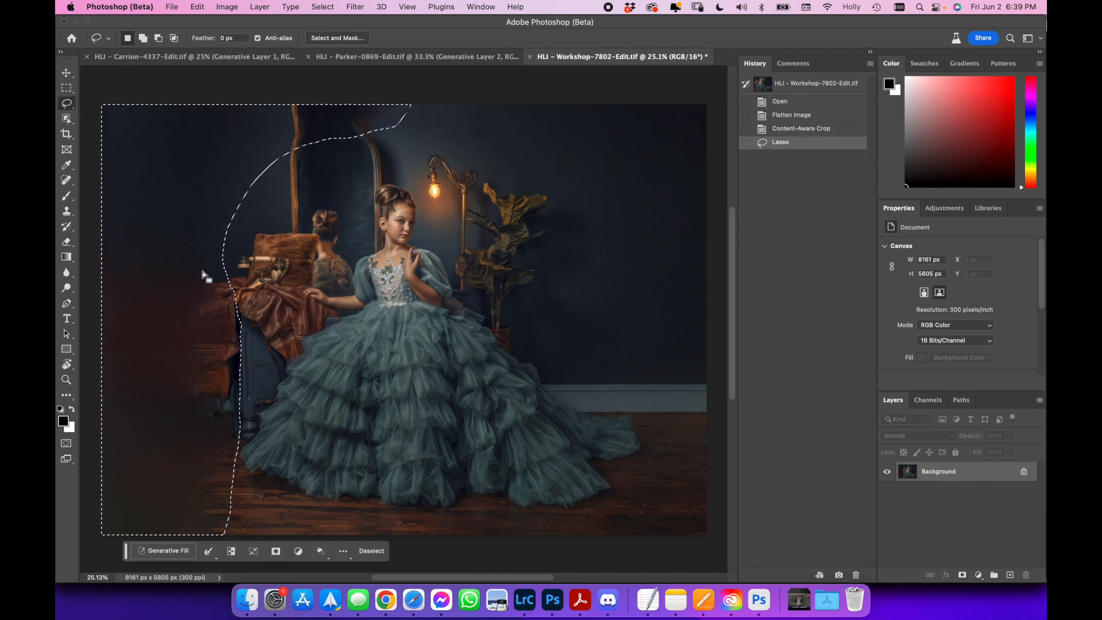
click(182, 552)
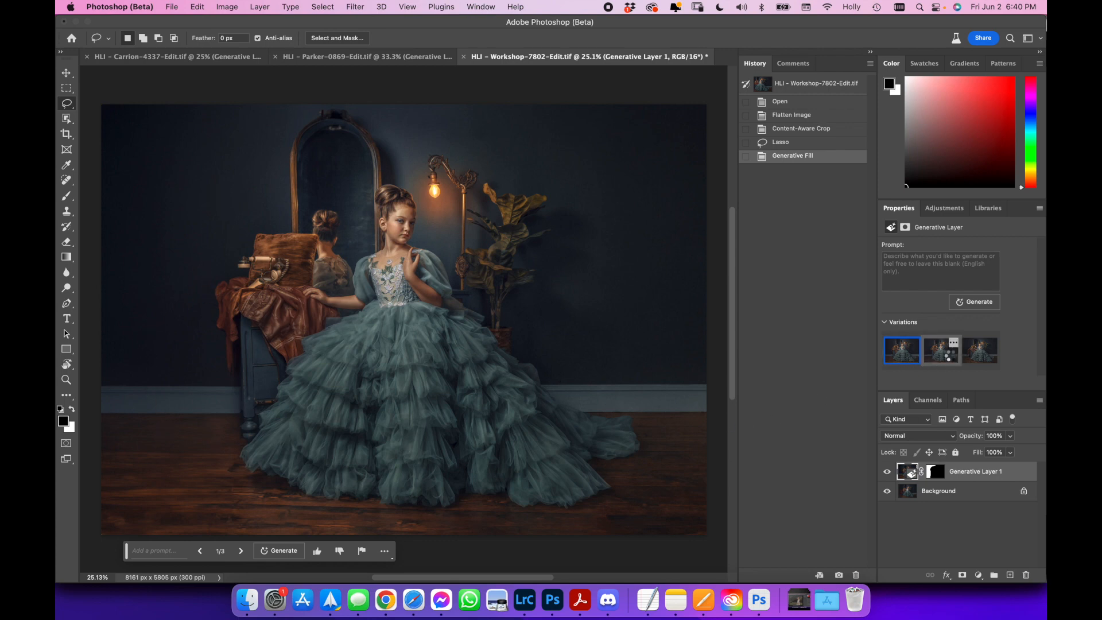
Compare the second and third variations of the extended room and choose the second one
click(947, 357)
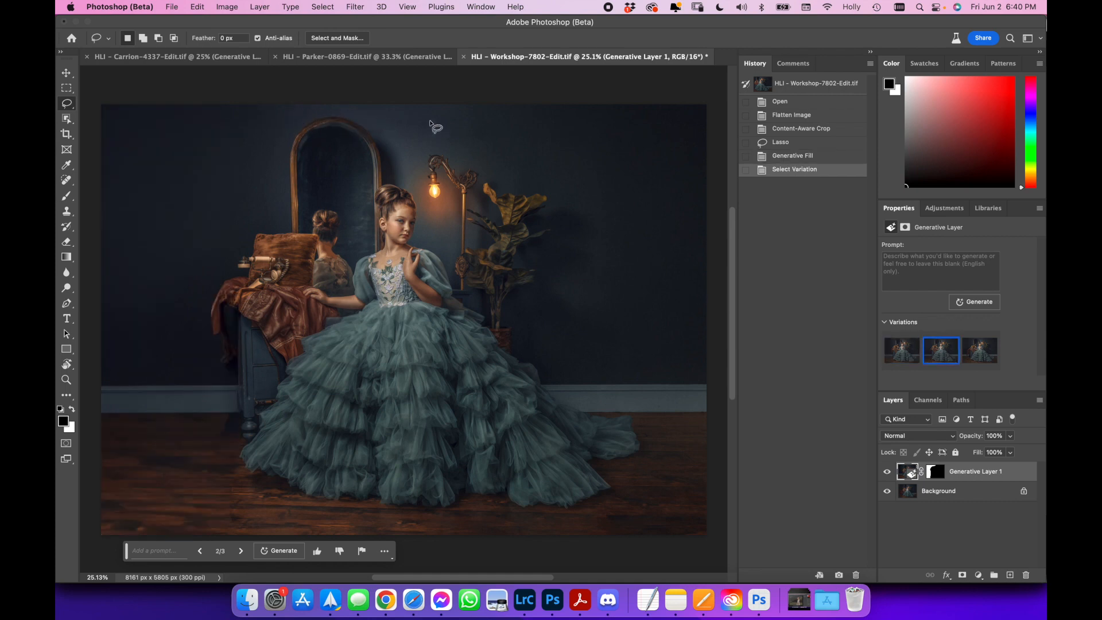
click(988, 361)
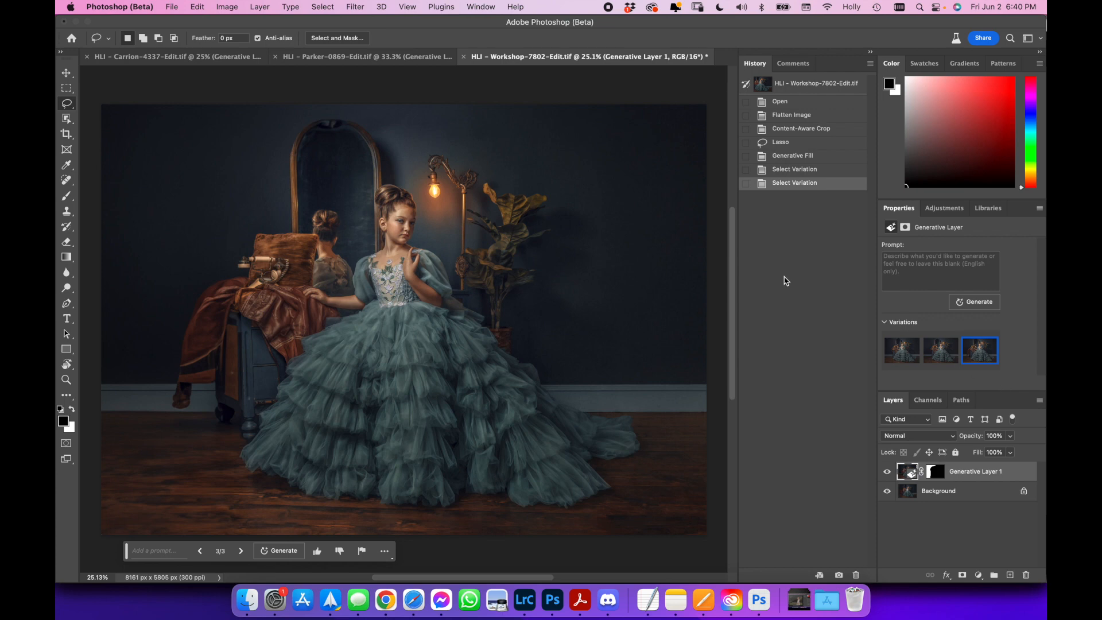
click(947, 357)
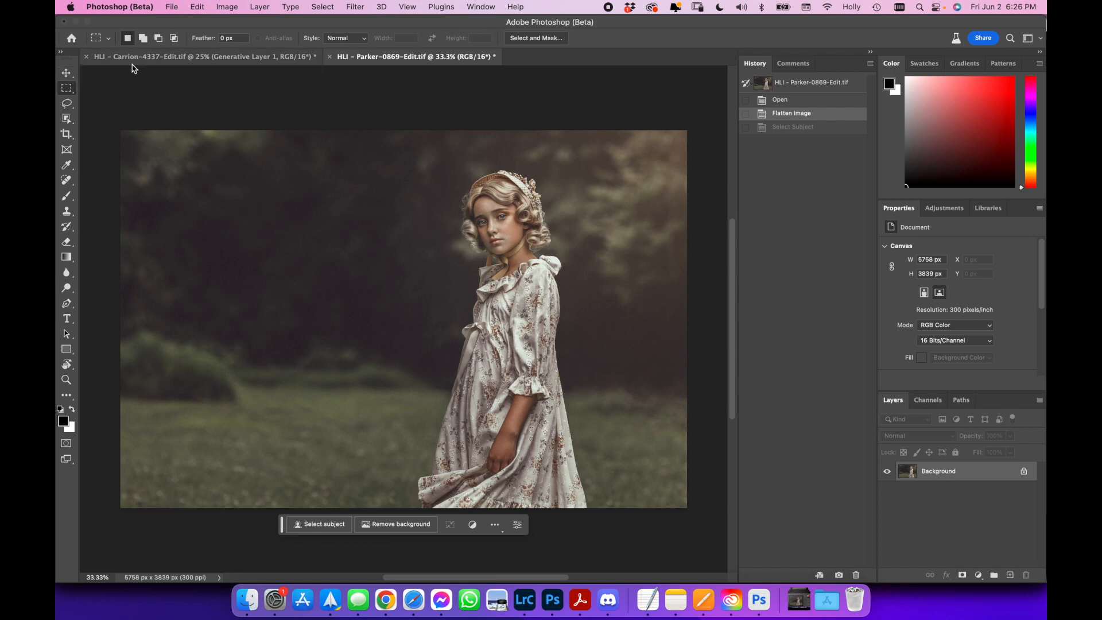
Select the left part of the meadow photo with a rectangular marquee and generate a "quaint stream" there
drag(105, 115, 392, 524)
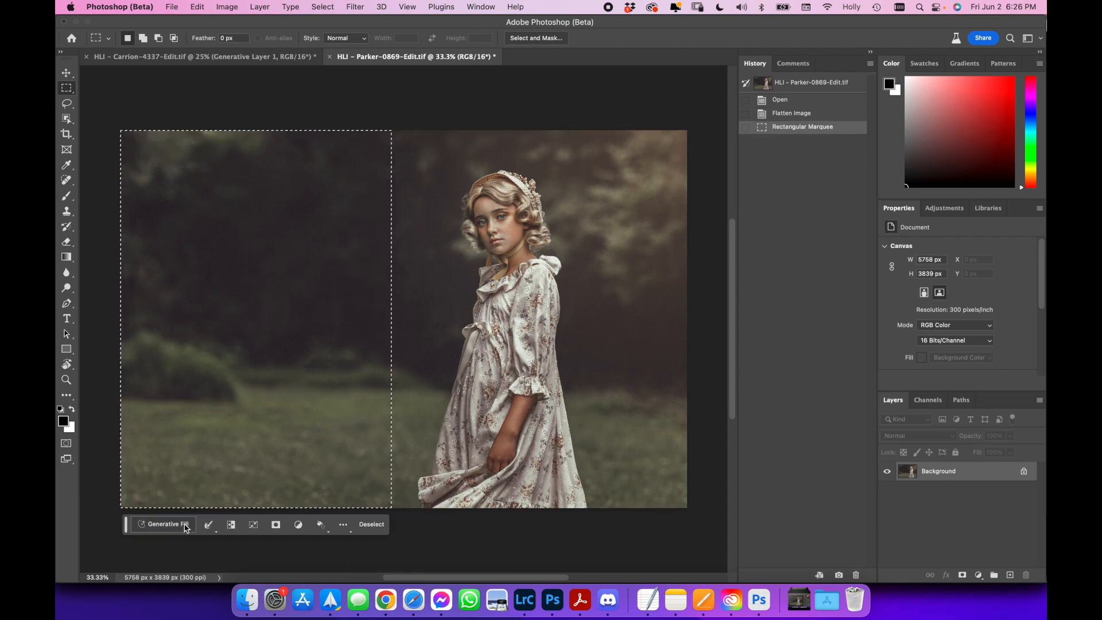
click(168, 524)
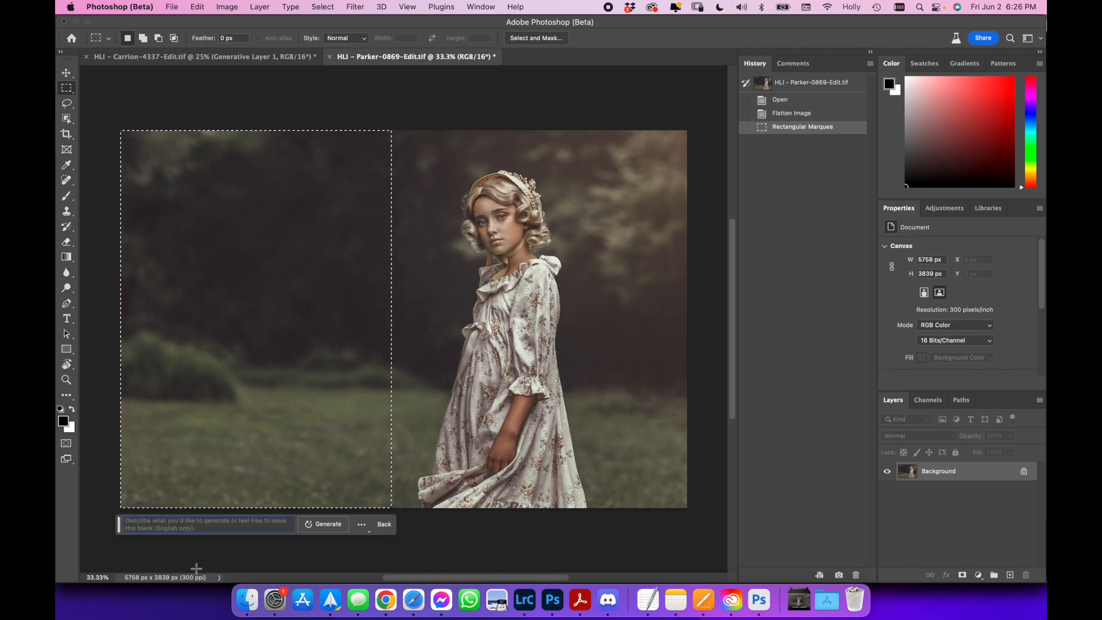
text(quaint stream)
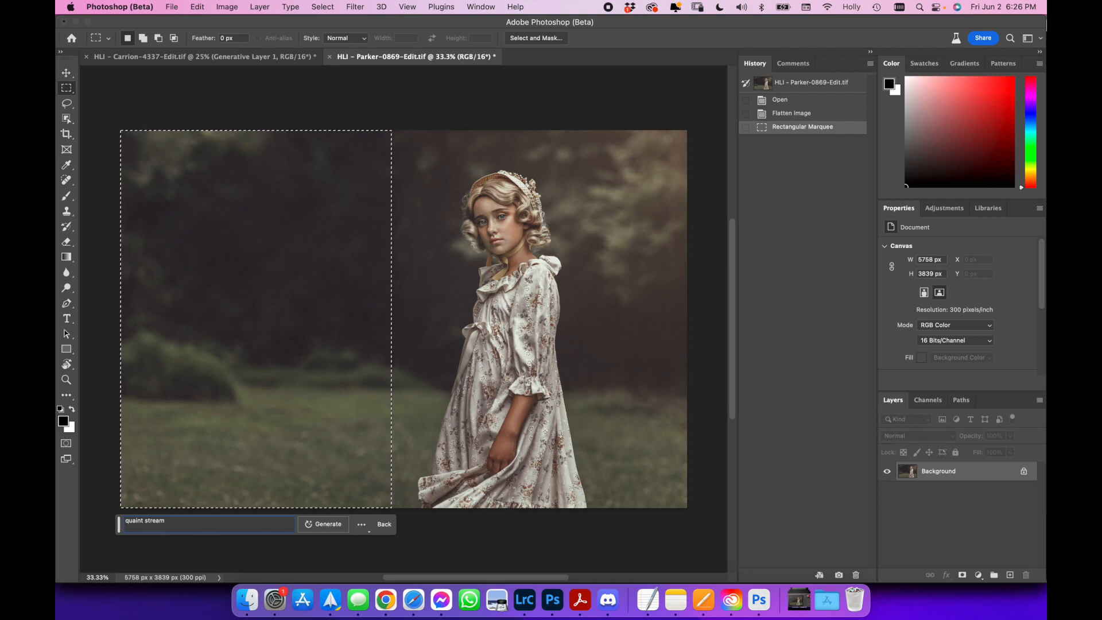
click(323, 524)
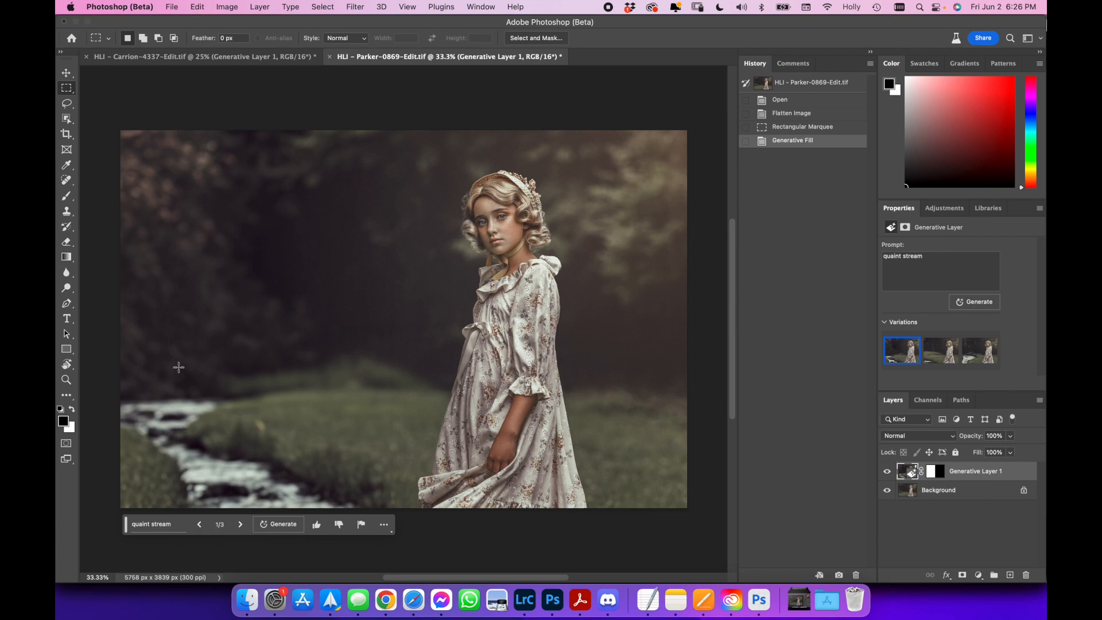
Generate more "quaint stream" variations, compare them and choose the third one of the newest set
click(942, 356)
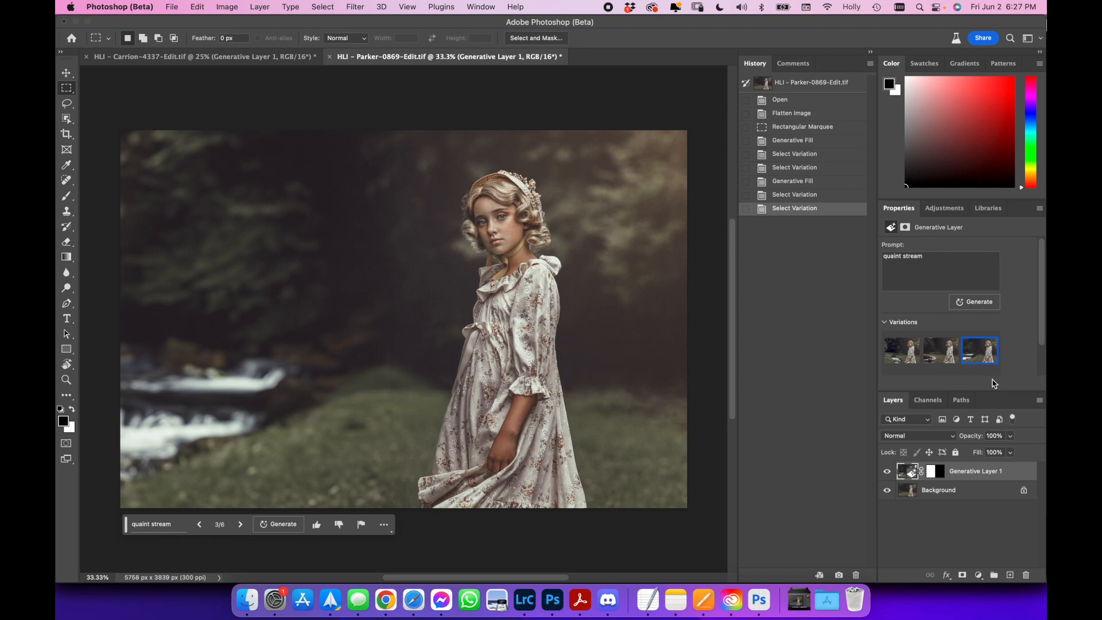
scroll(1043, 366, down, 2)
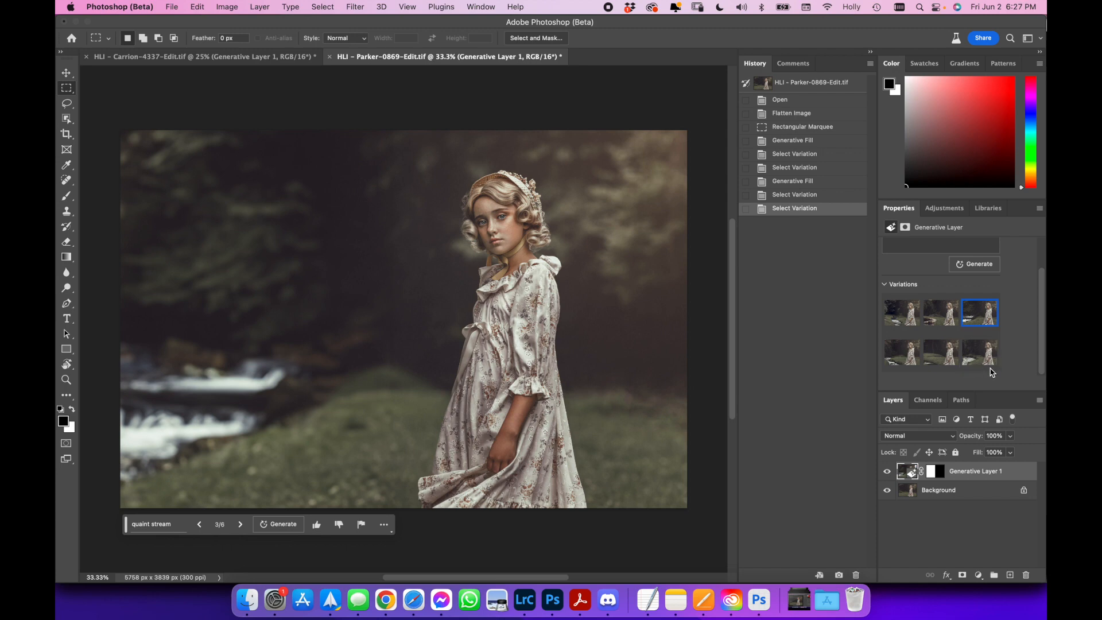
click(976, 265)
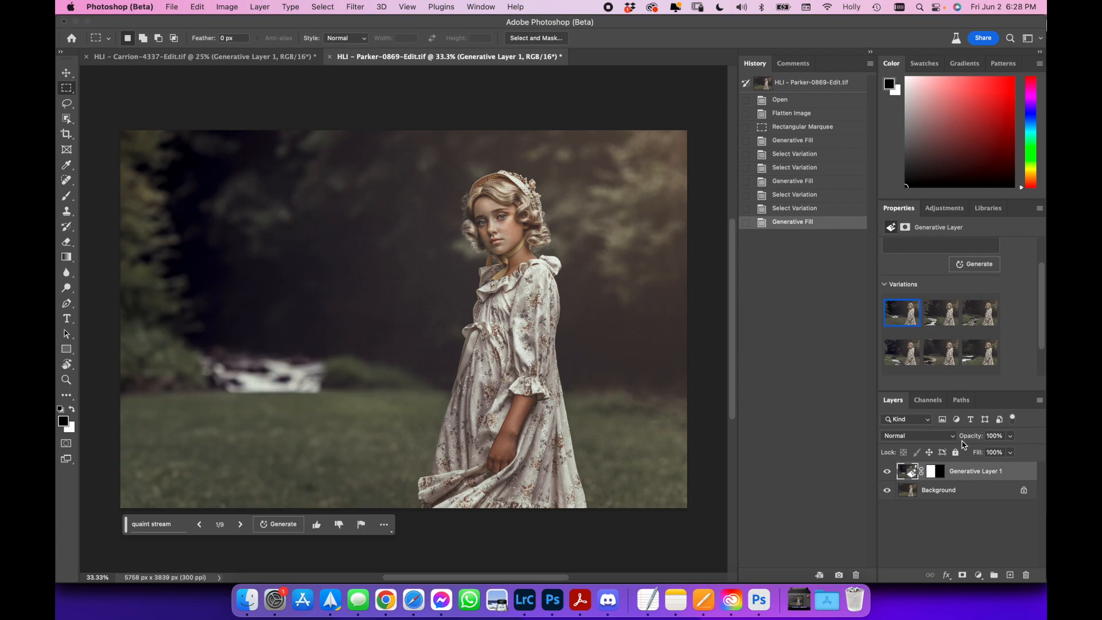
click(941, 313)
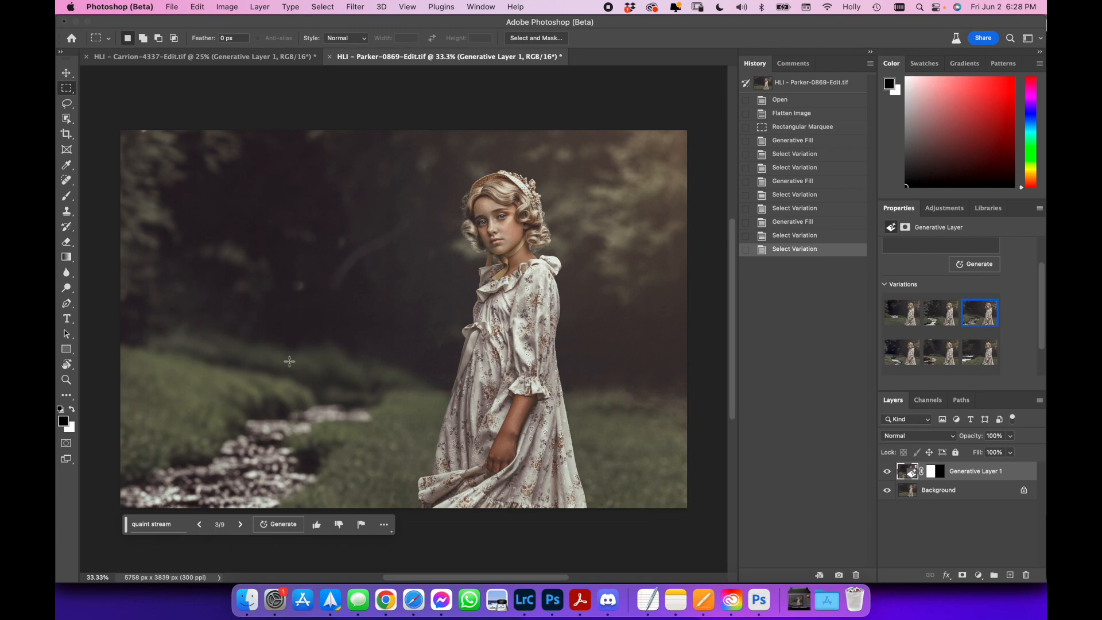
Duplicate the Background layer and merge the copy with the generated stream layer, keeping the original Background separate
click(981, 497)
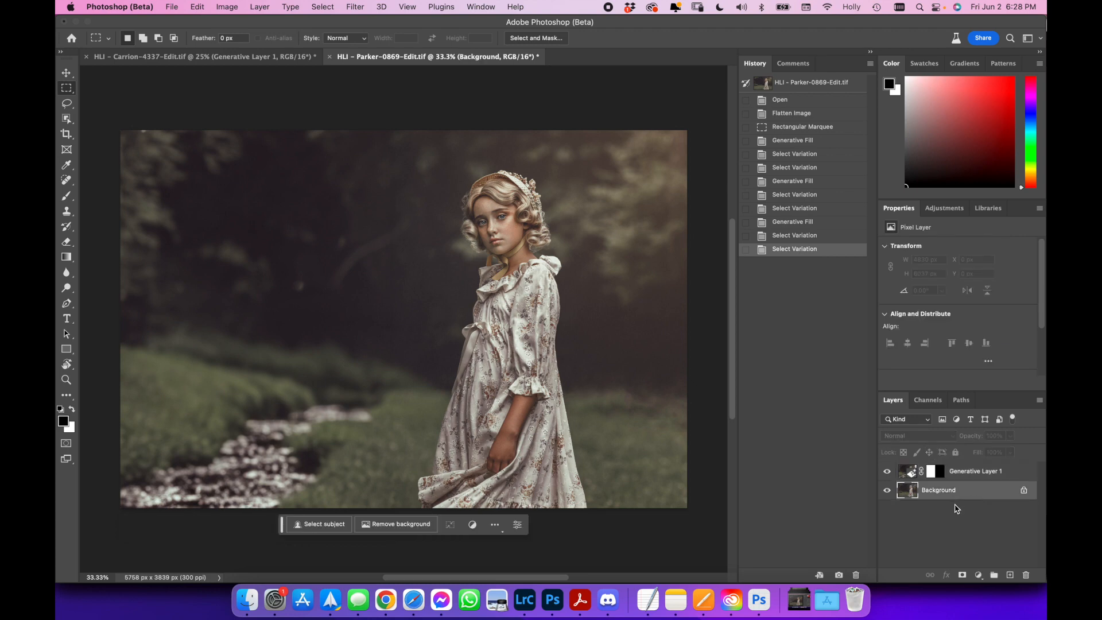
key(super+j)
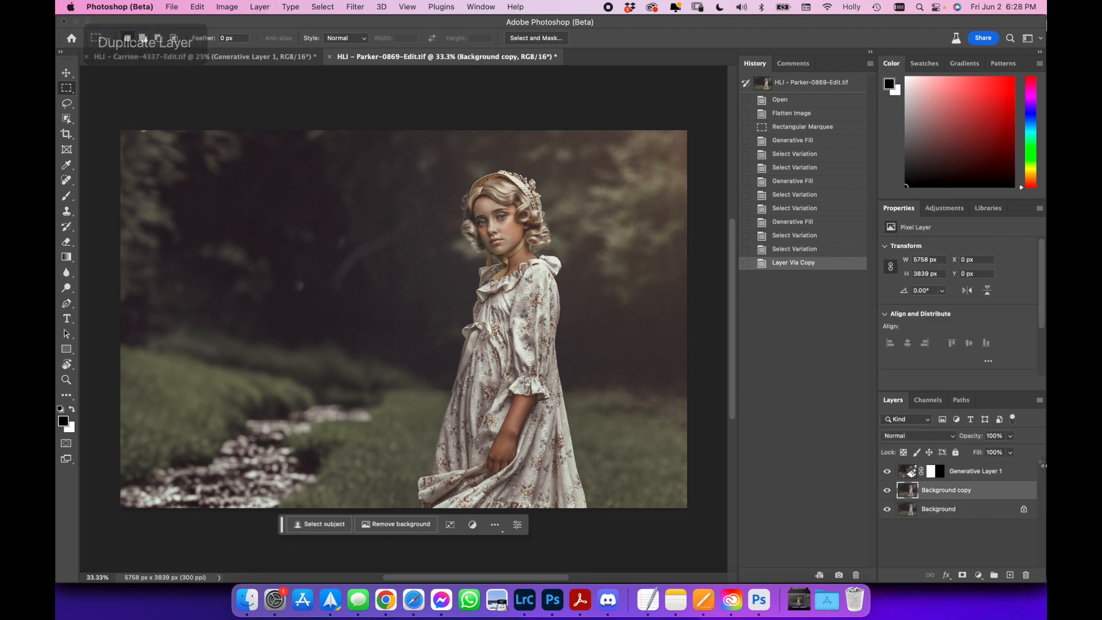
shift+click(1011, 473)
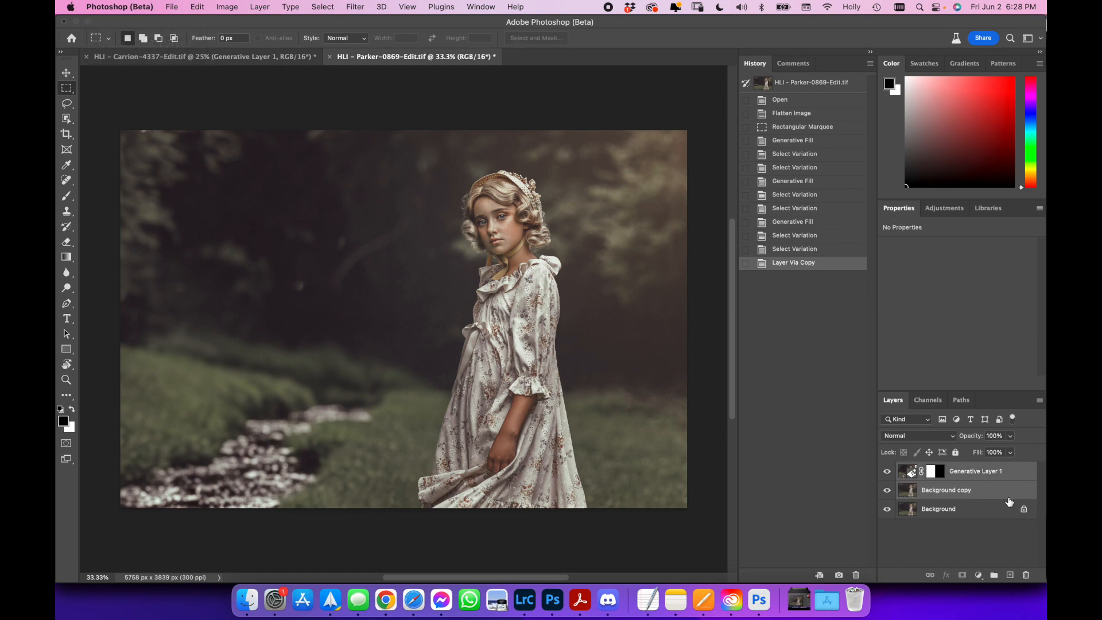
key(super+e)
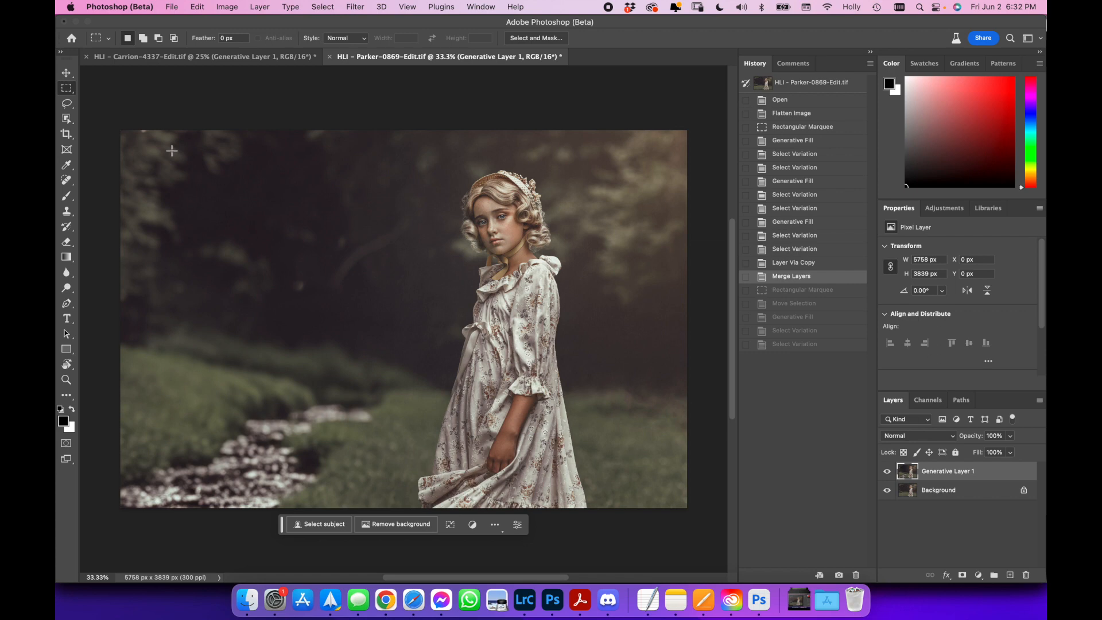
Select about 2170 × 2253 px of the dark trees above the stream with a rectangular marquee and generate "ruins" there
drag(157, 130, 384, 352)
drag(298, 294, 321, 295)
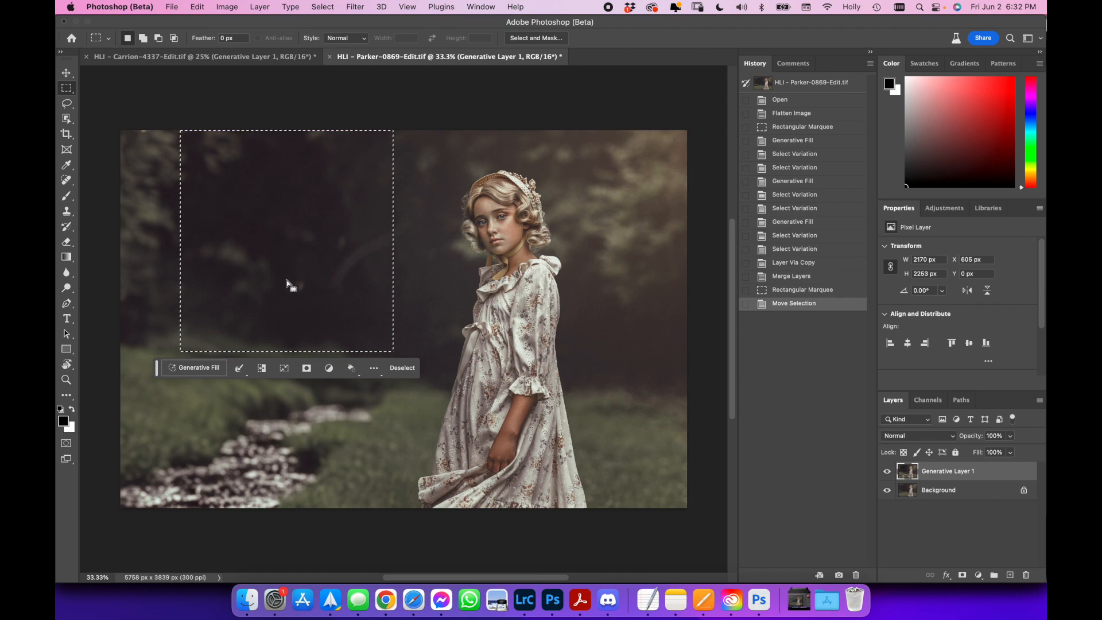
click(194, 367)
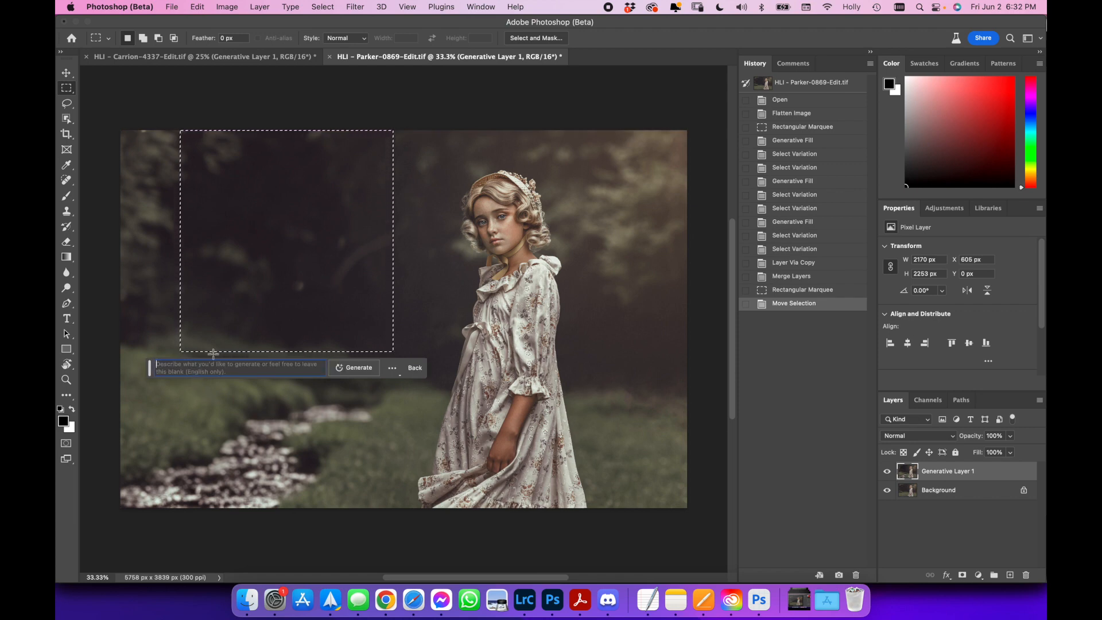
text(ruins)
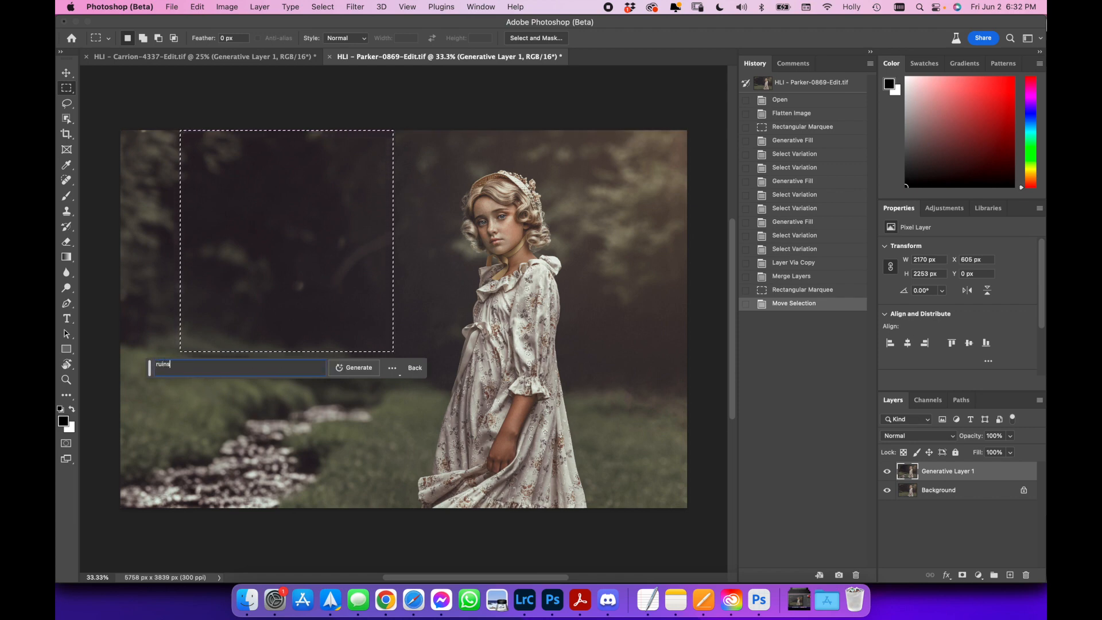
key(Return)
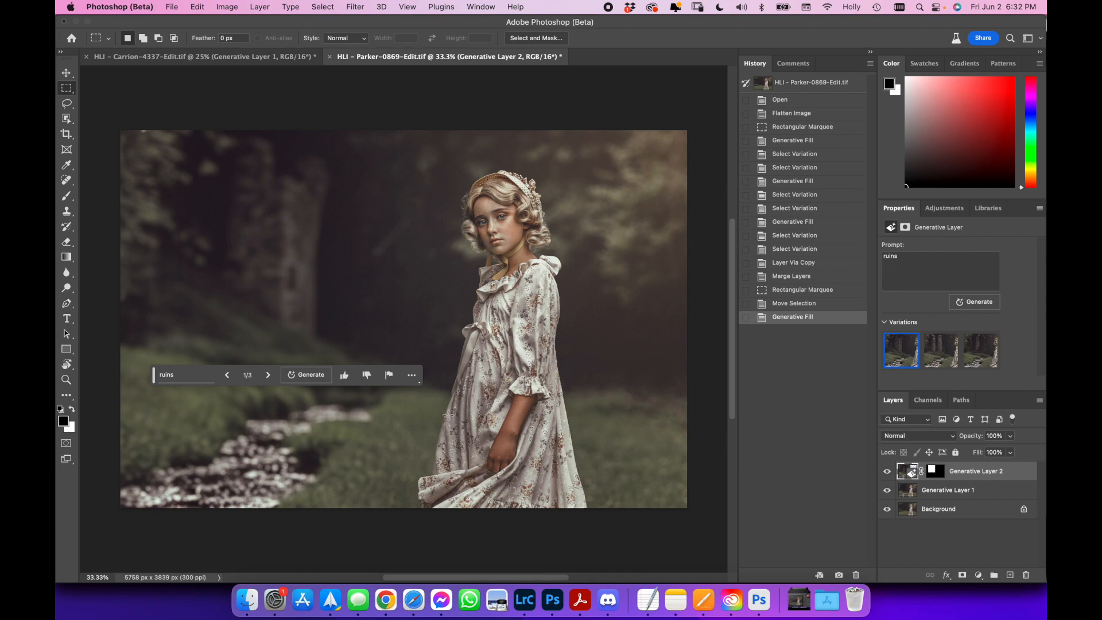
Compare the "ruins" variations, choose the first one, and merge the ruins layer with the stream layer below it
drag(150, 379, 165, 543)
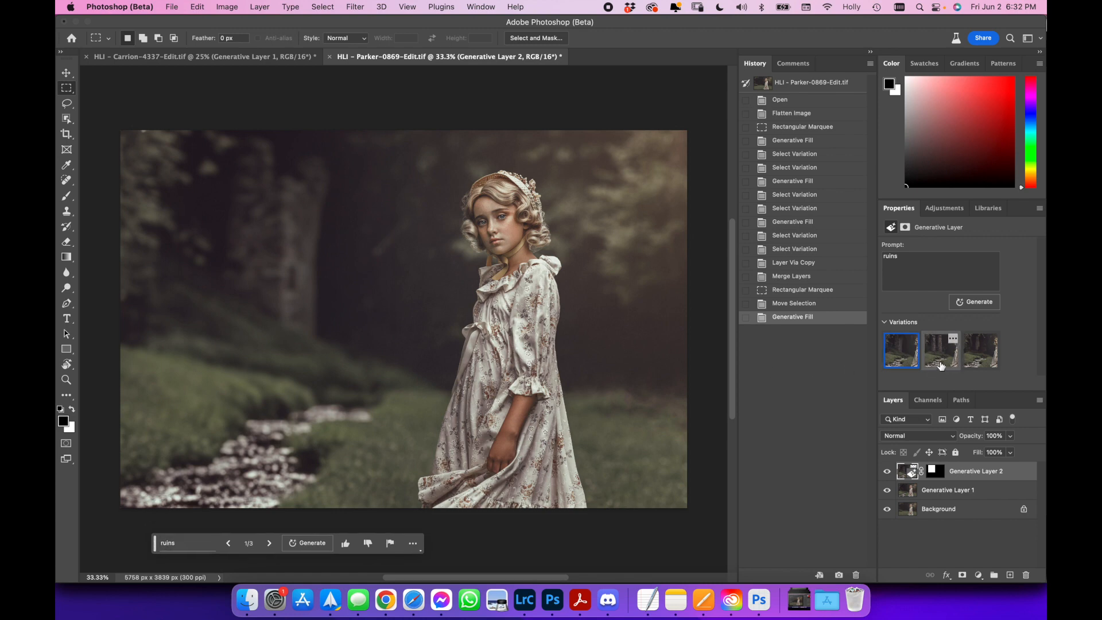
click(983, 358)
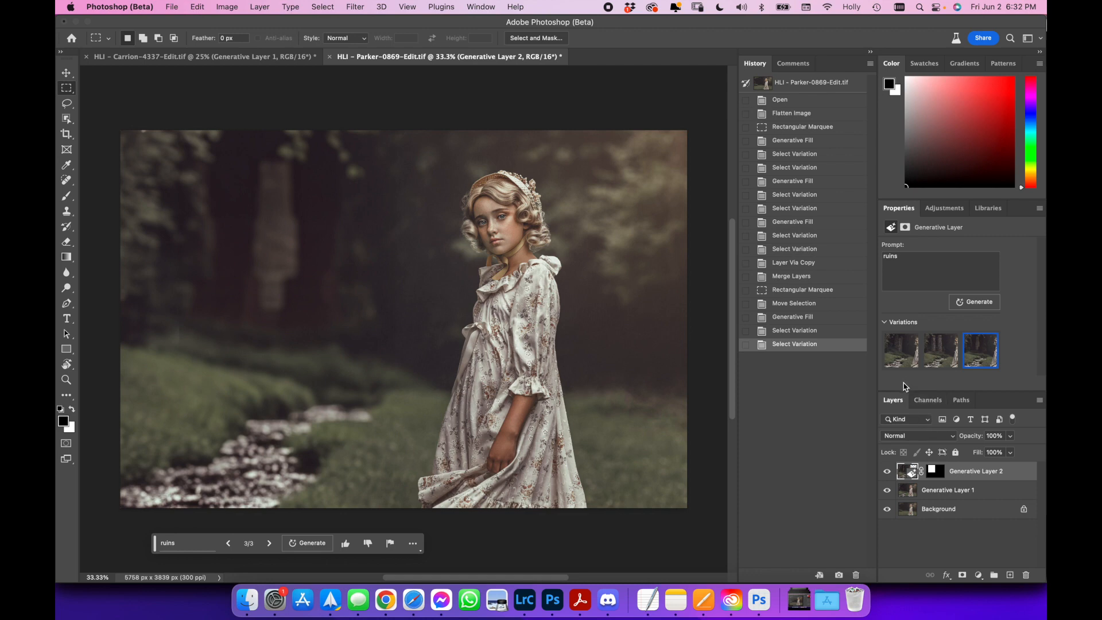
click(901, 361)
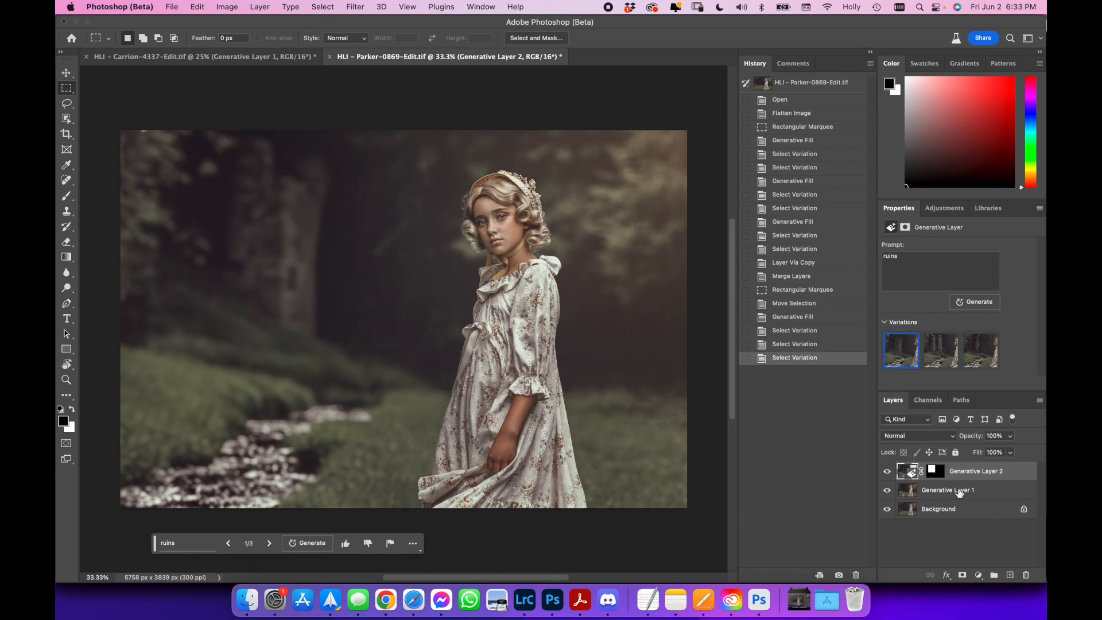
shift+click(992, 495)
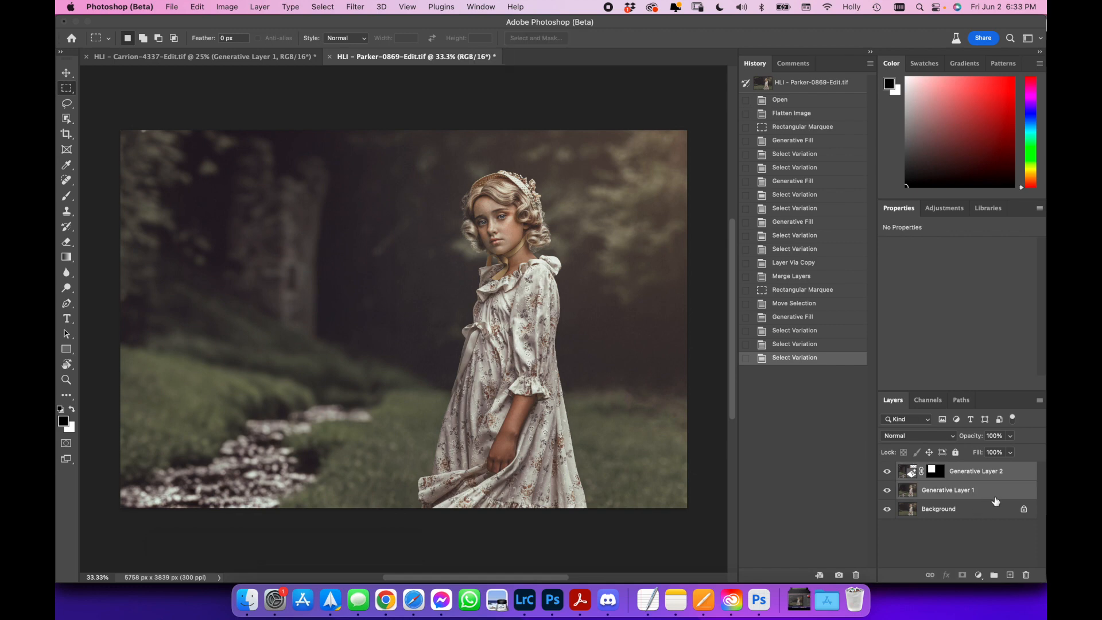
key(super+e)
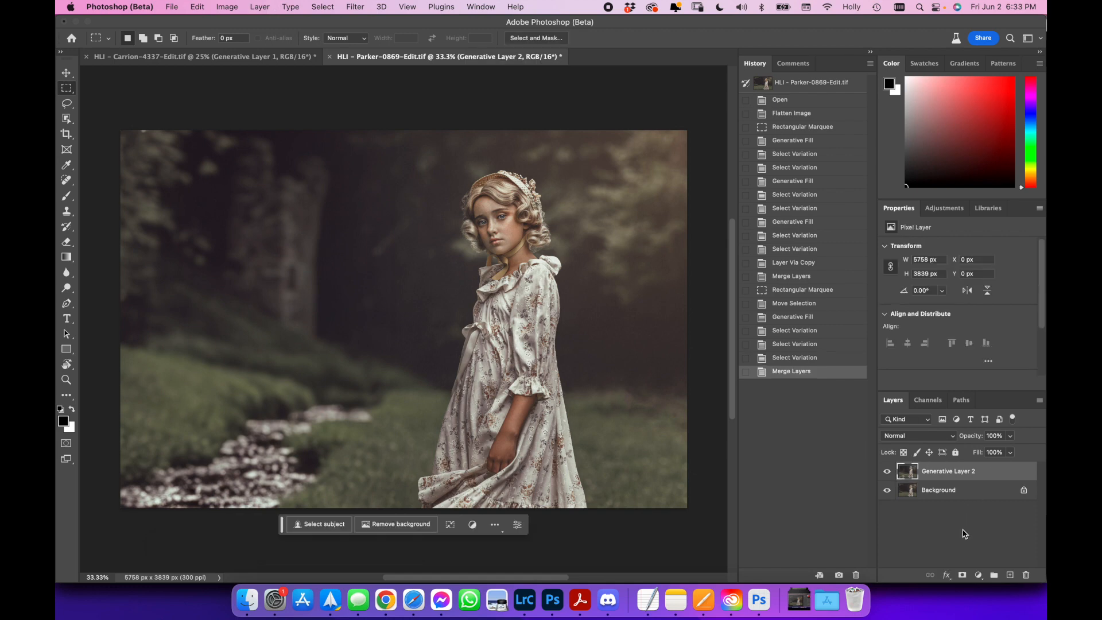